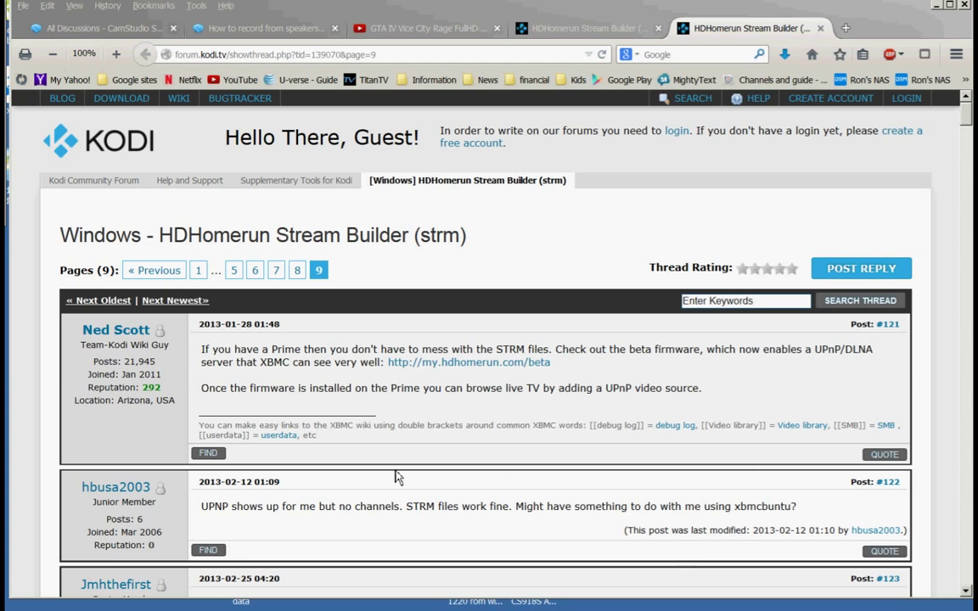
- Download HDHomerun Stream Builder - v0.9.zip from post #124 of the Kodi forum thread, then minimize Firefox
scroll(408, 454, down, 3)
scroll(403, 441, down, 3)
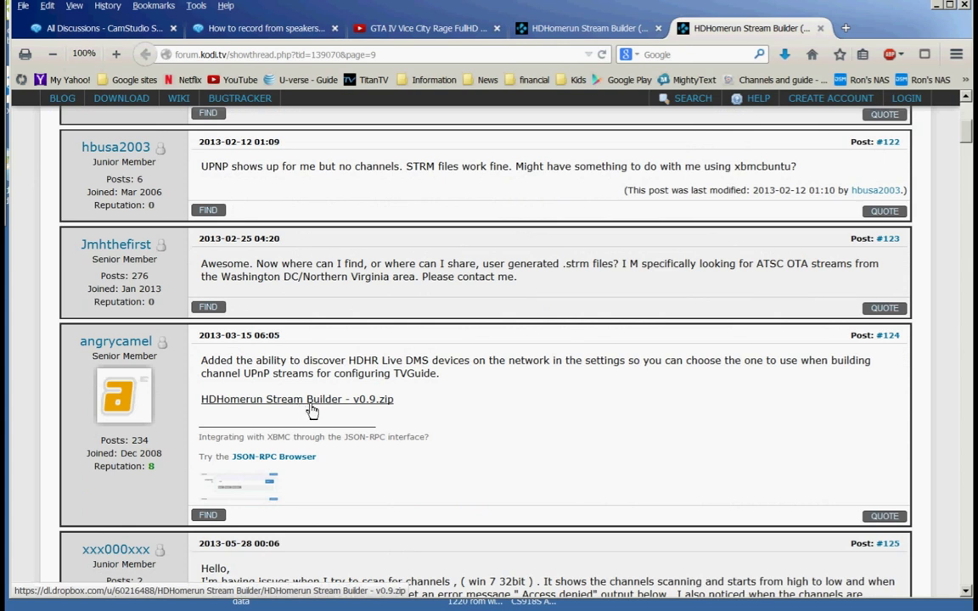
click(311, 409)
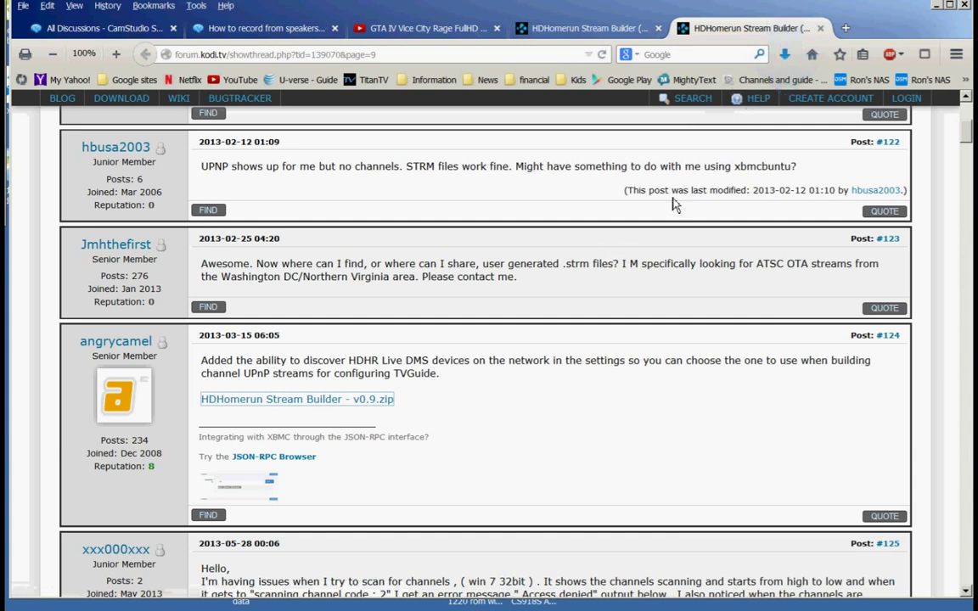
click(938, 6)
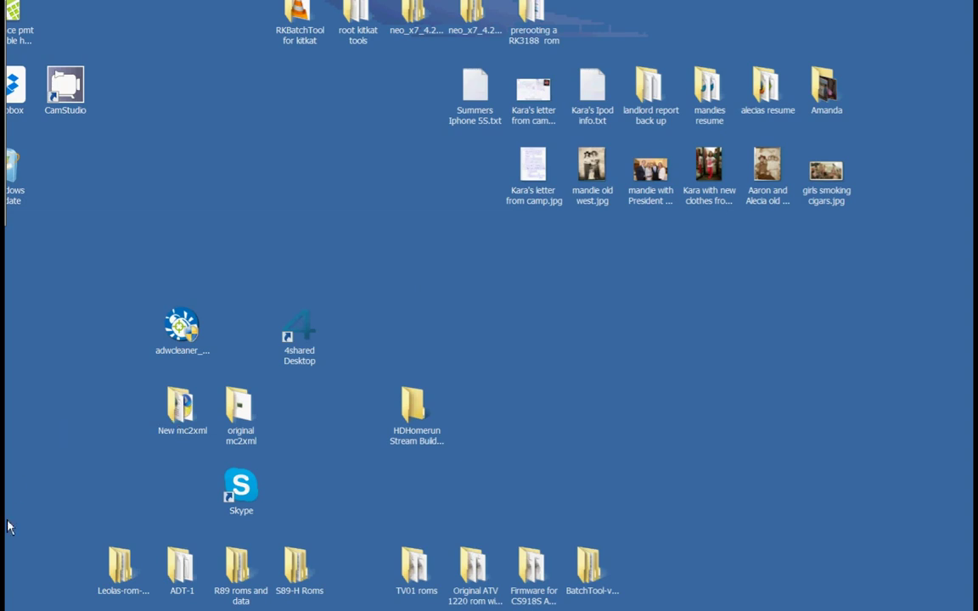
- Open the HDHomerun Stream Builder - v0.1.1 desktop folder and its v0.9(1) zip in WinZip
click(427, 443)
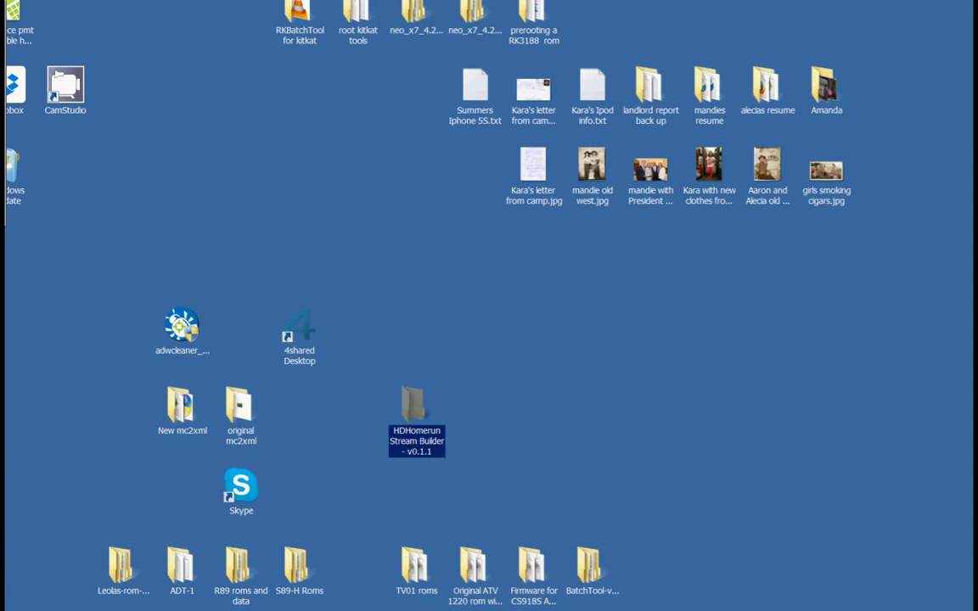
double_click(413, 417)
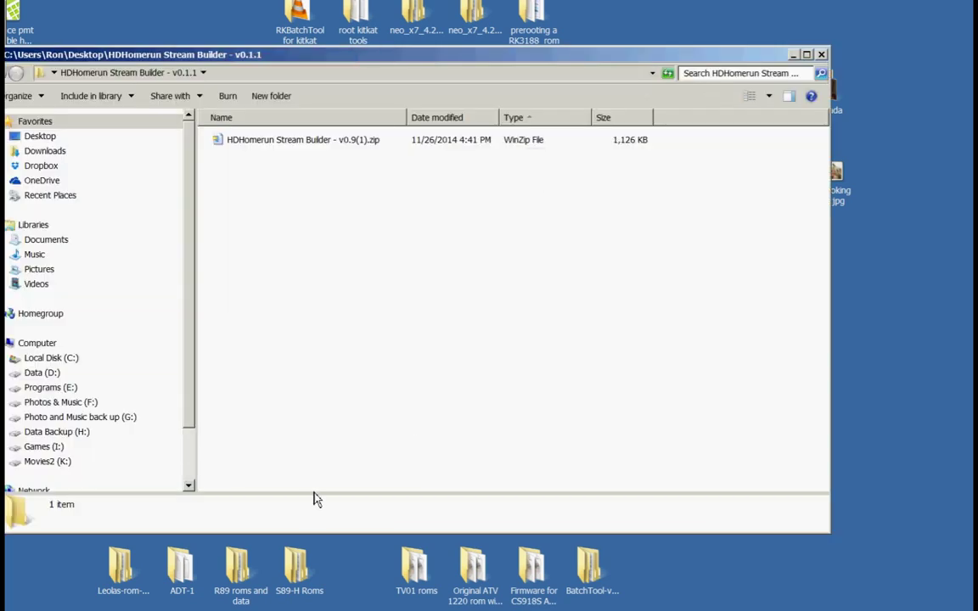
click(311, 151)
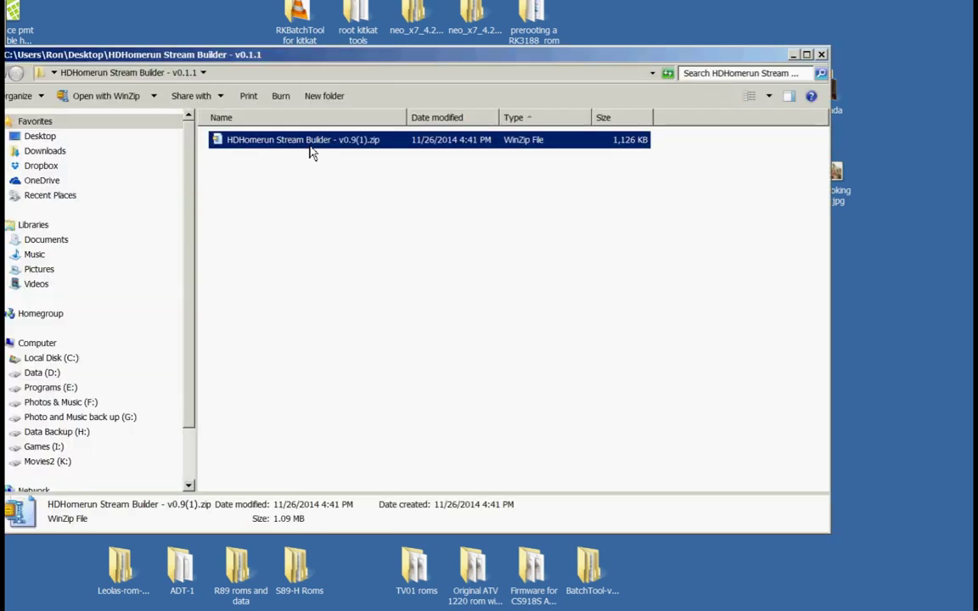
double_click(311, 151)
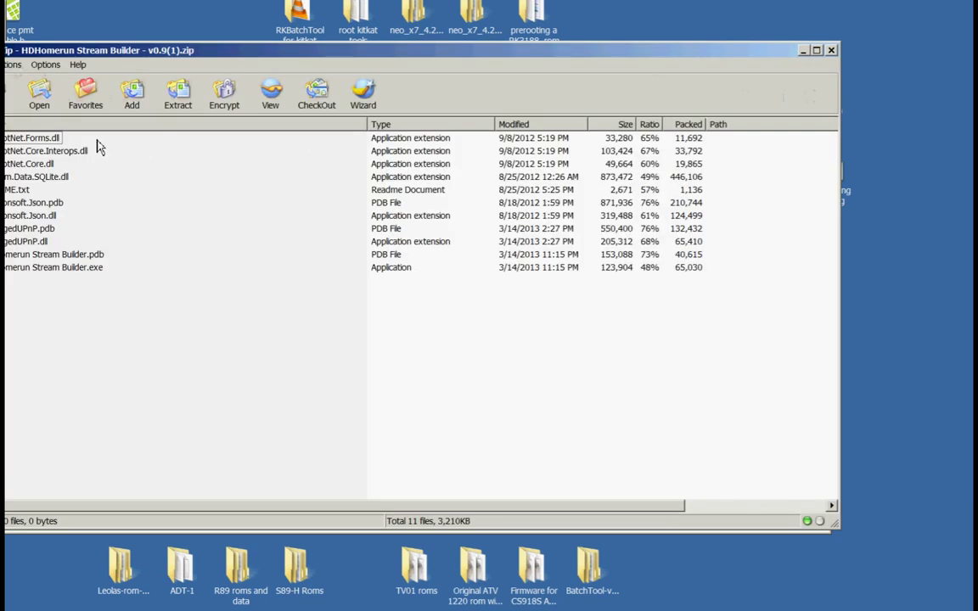
- Extract all 11 archive files into the v0.1.1 folder and close WinZip
click(180, 93)
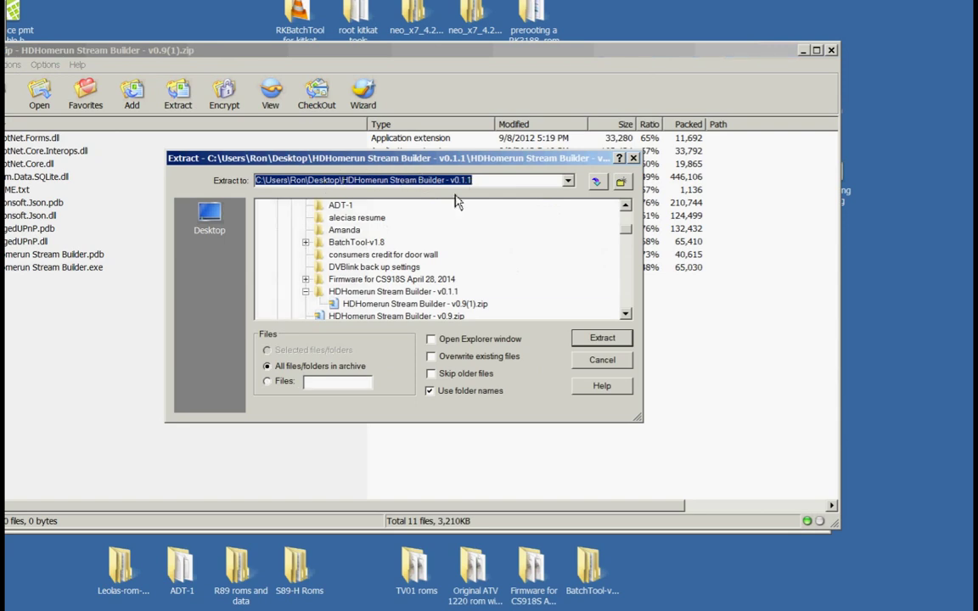
click(605, 339)
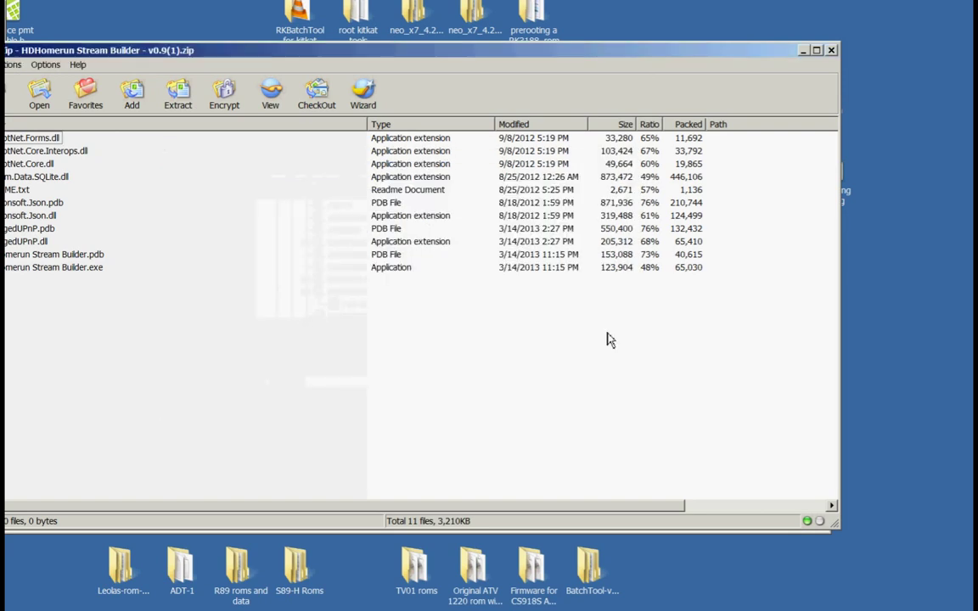
click(831, 50)
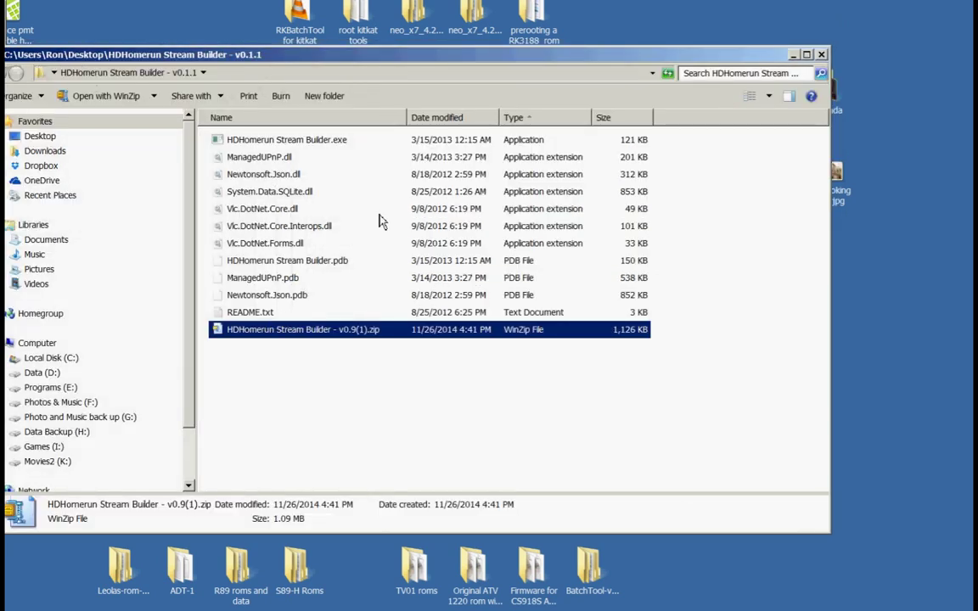
- Delete the v0.9(1) zip from the reopened v0.1.1 folder and launch HDHomerun Stream Builder.exe
click(822, 56)
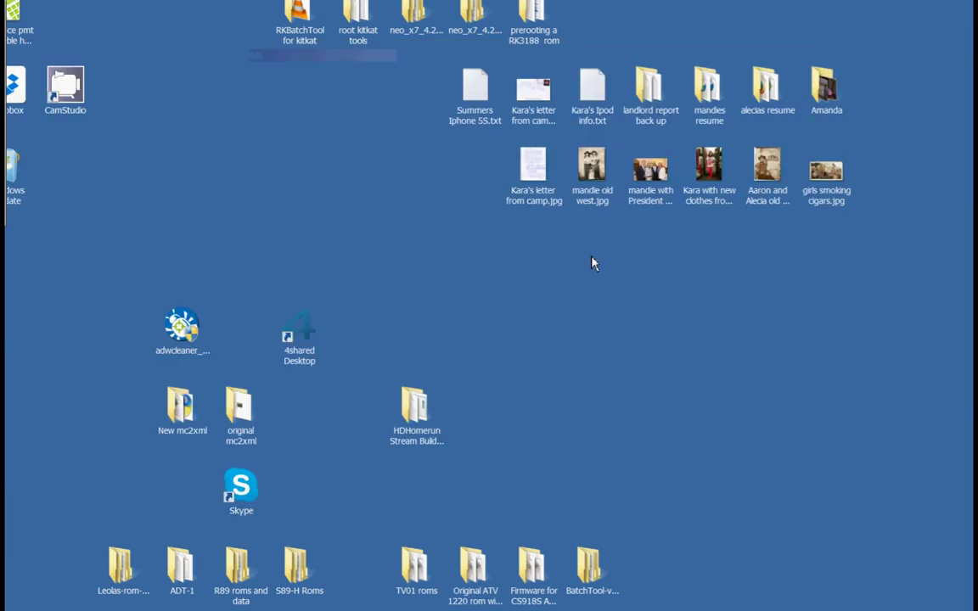
click(431, 412)
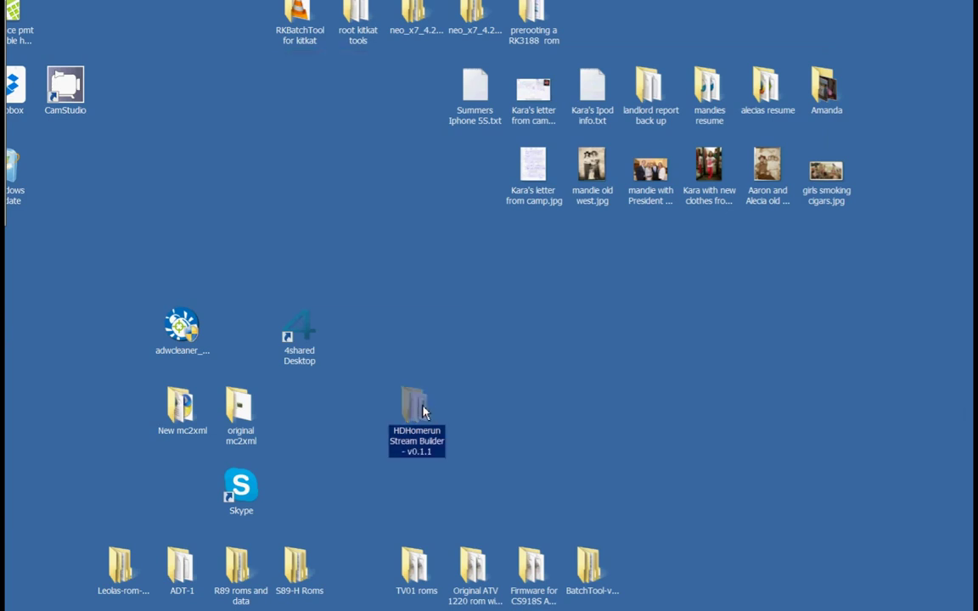
double_click(424, 412)
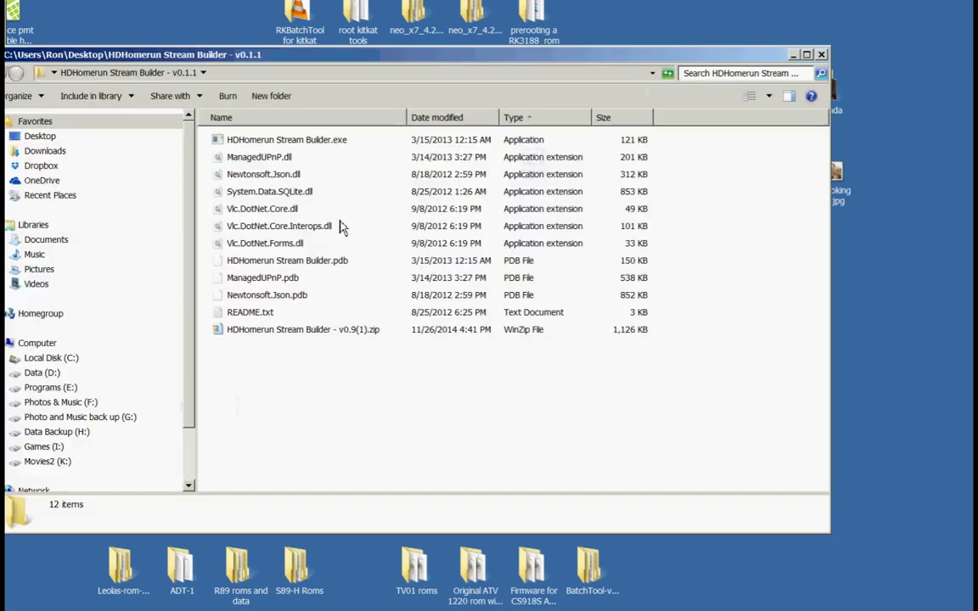
right_click(327, 332)
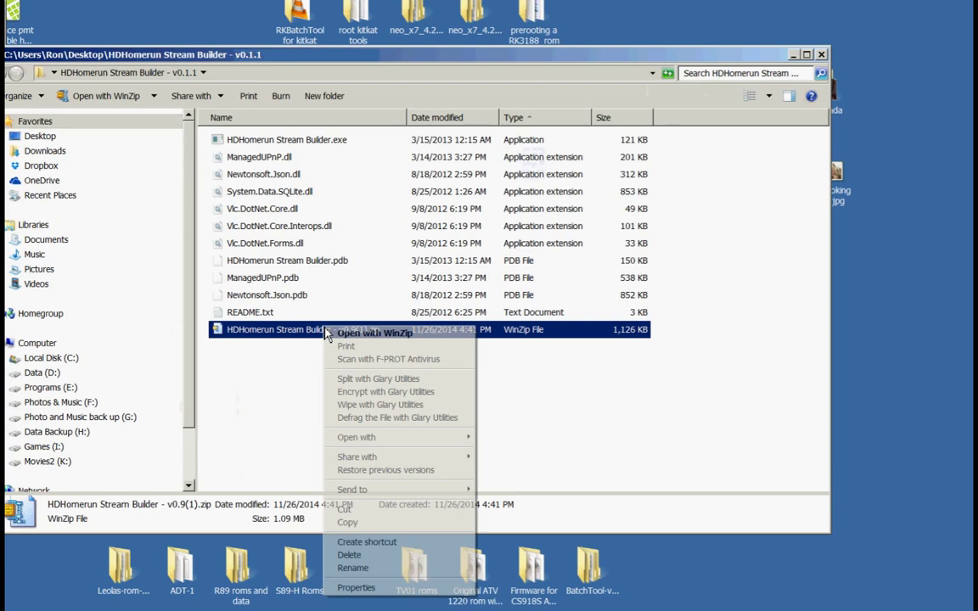
click(387, 556)
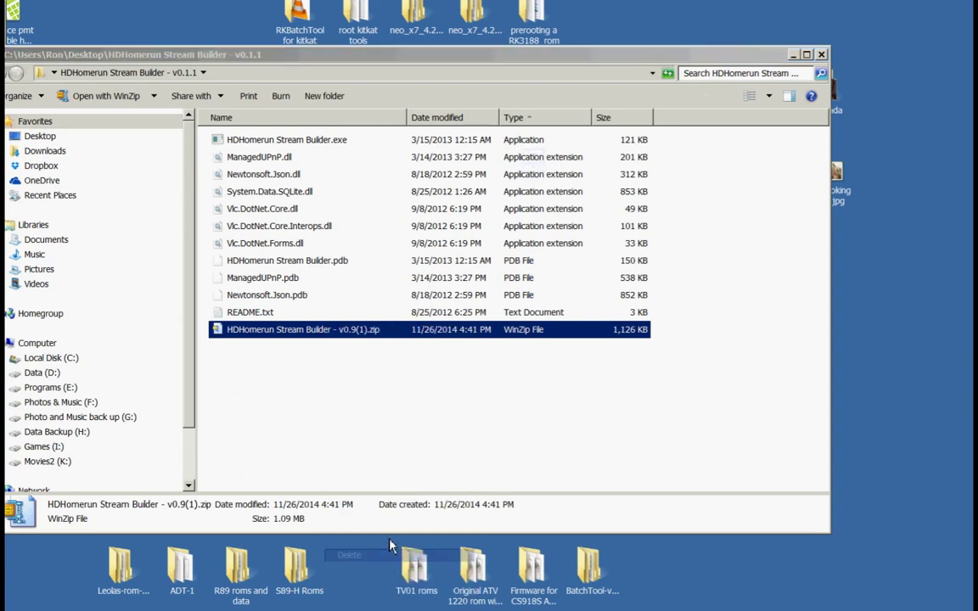
click(445, 367)
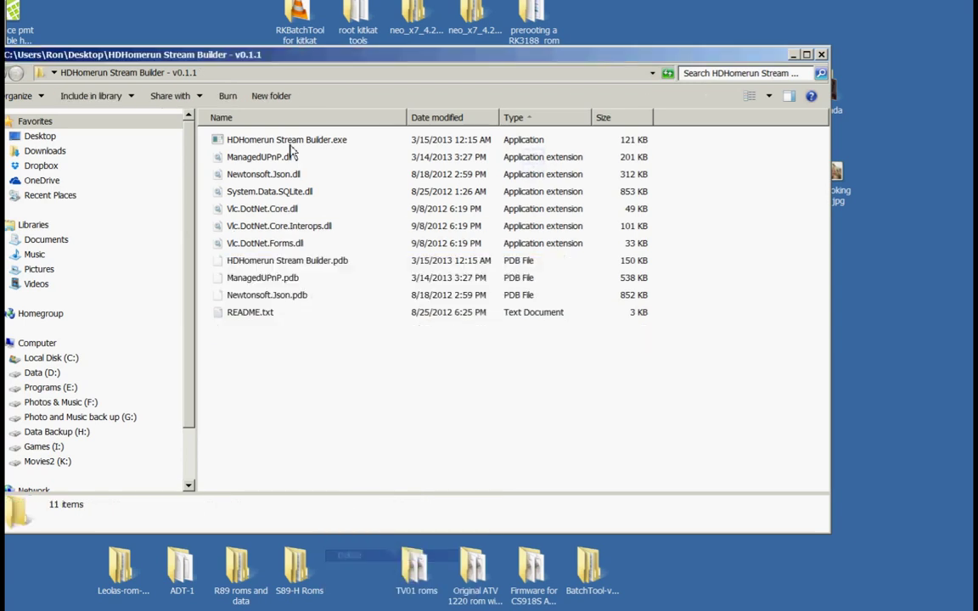
click(331, 147)
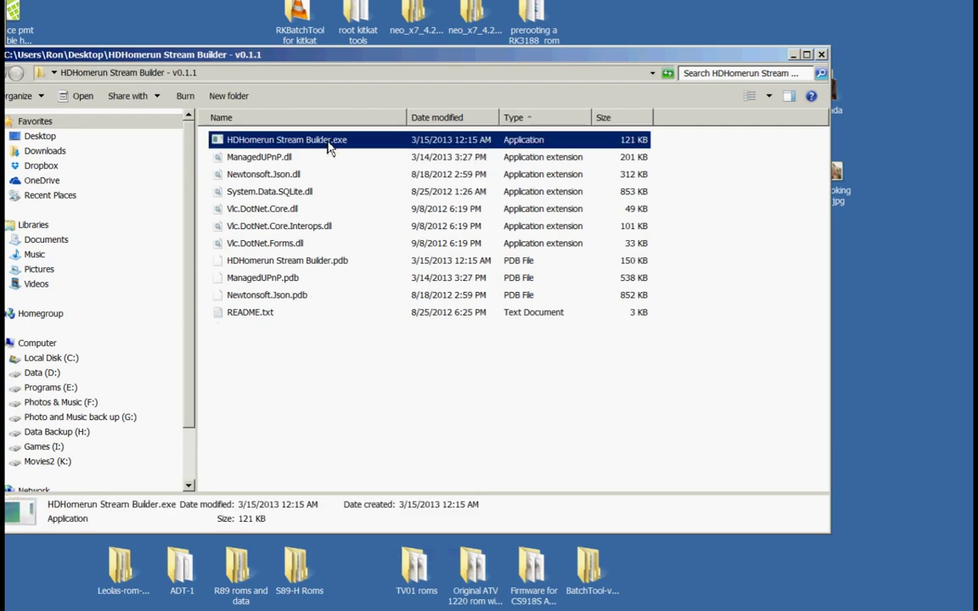
double_click(330, 147)
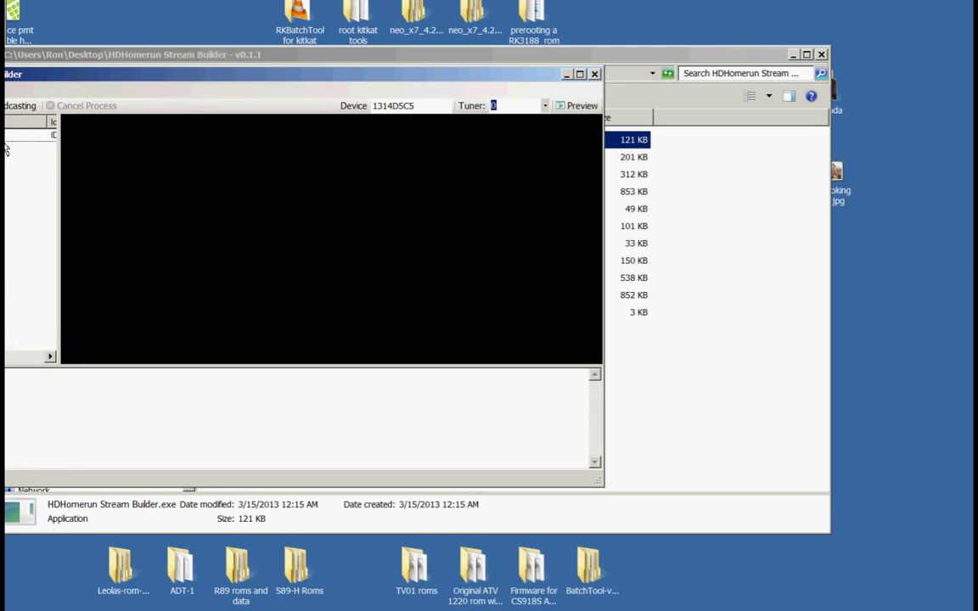
- Move the program window fully into view and open Tools > Settings
drag(34, 81, 207, 79)
click(117, 94)
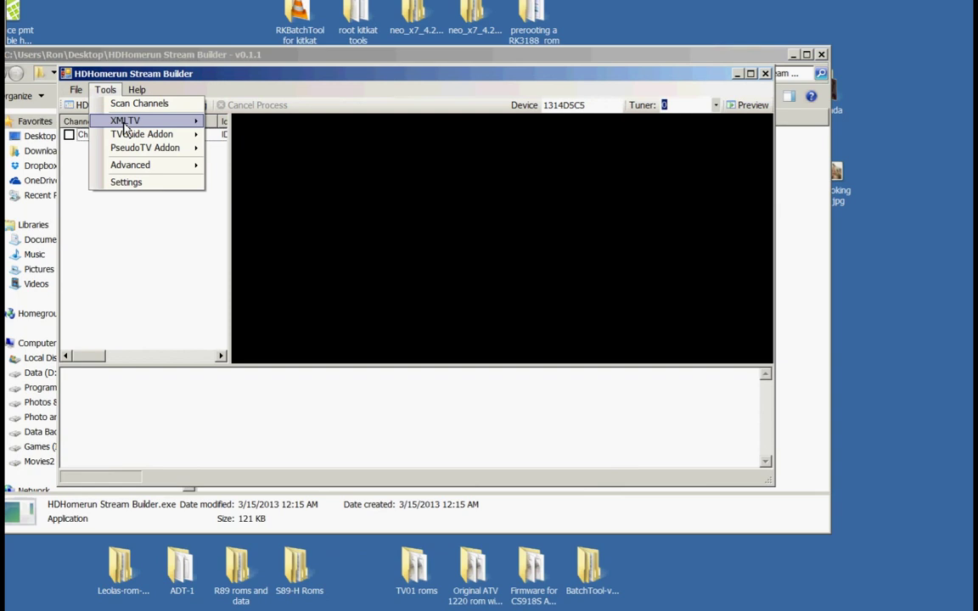
click(136, 183)
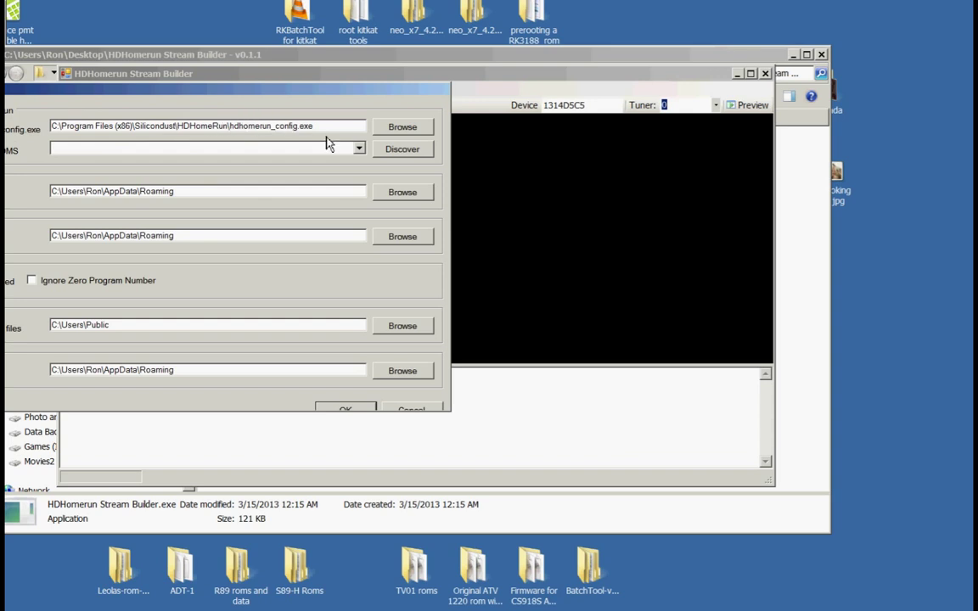
- Set the hdhomerun_config path to hdhomerun_config.exe in the Silicondust HDHomeRun folder
click(393, 127)
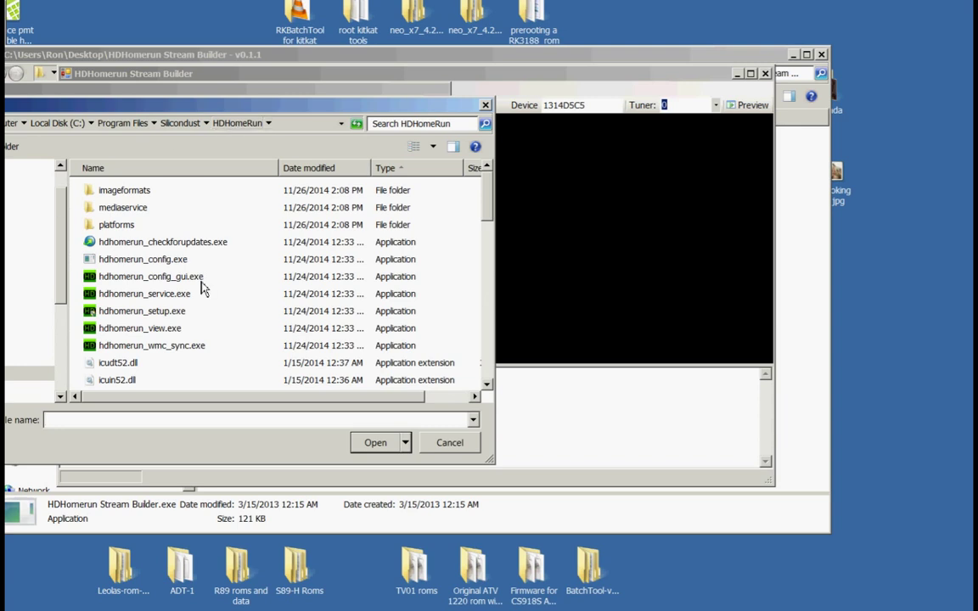
click(179, 264)
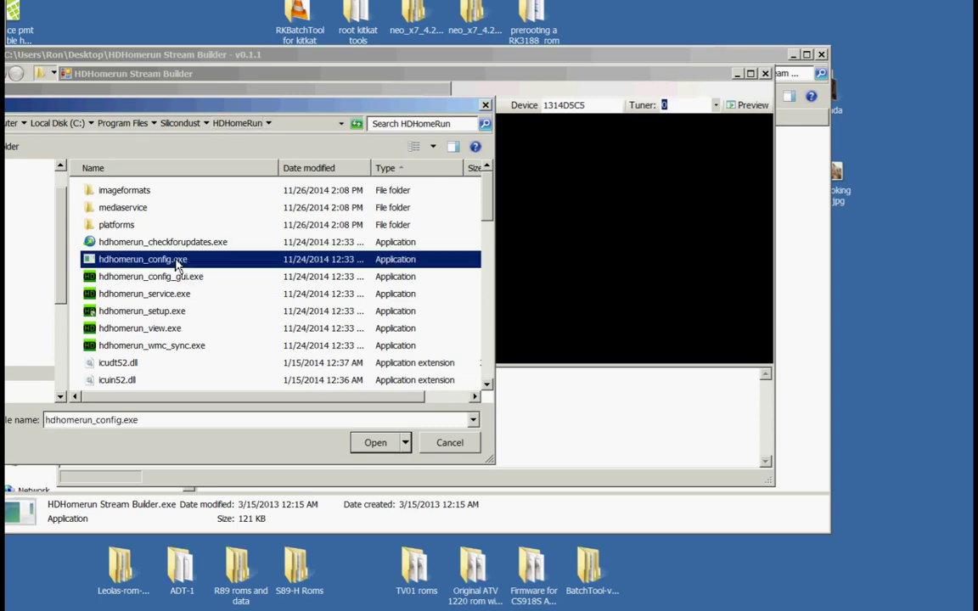
click(376, 442)
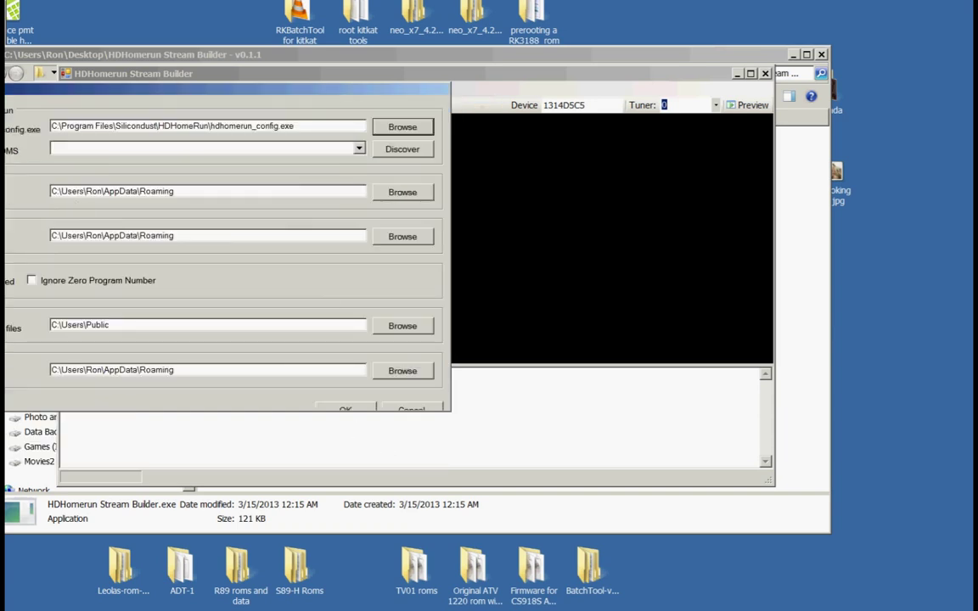
- Discover network DMS devices and select HDHomeRun DMS Tuner 10500D52 as the DMS device
click(360, 150)
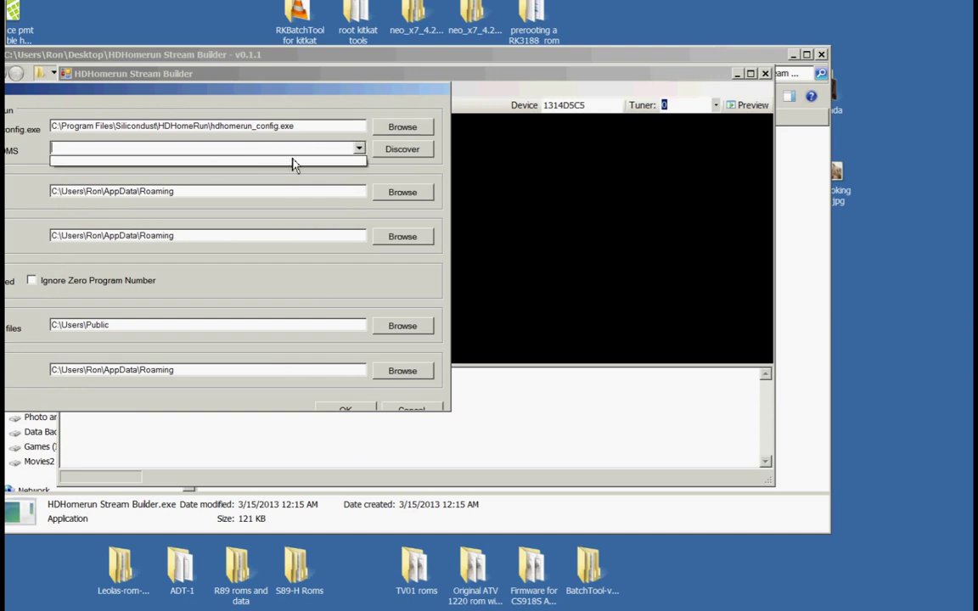
click(409, 159)
click(408, 157)
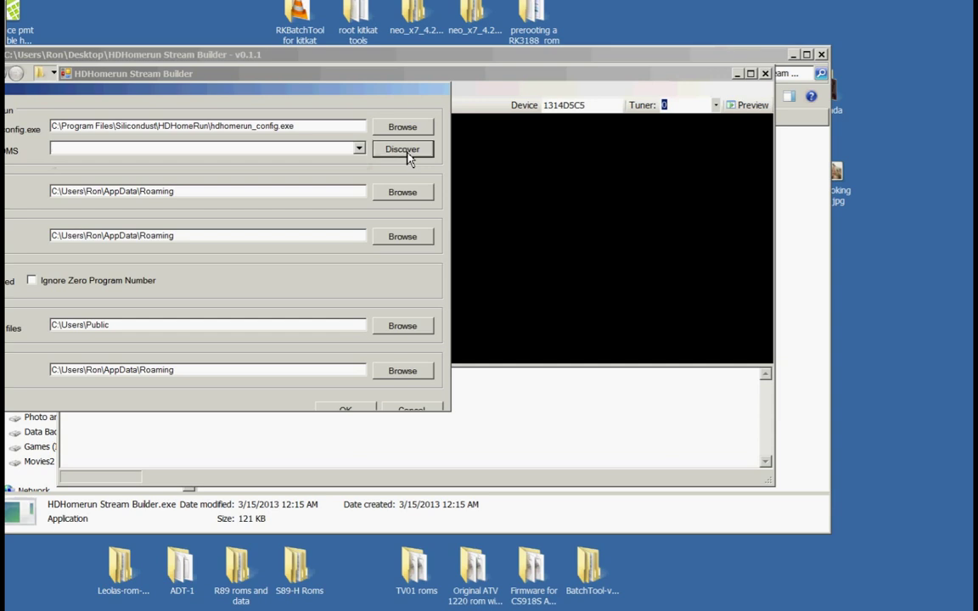
click(360, 150)
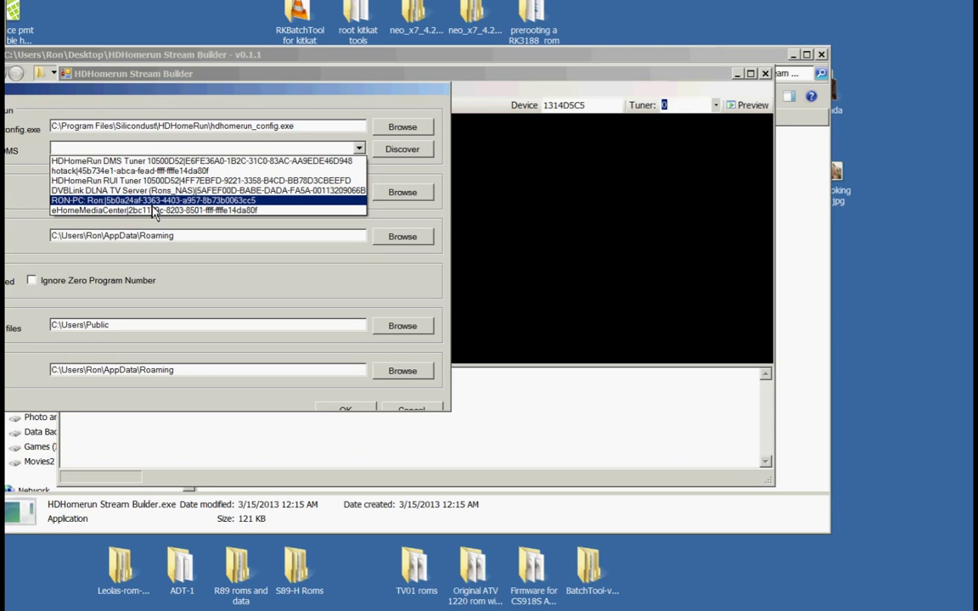
click(134, 163)
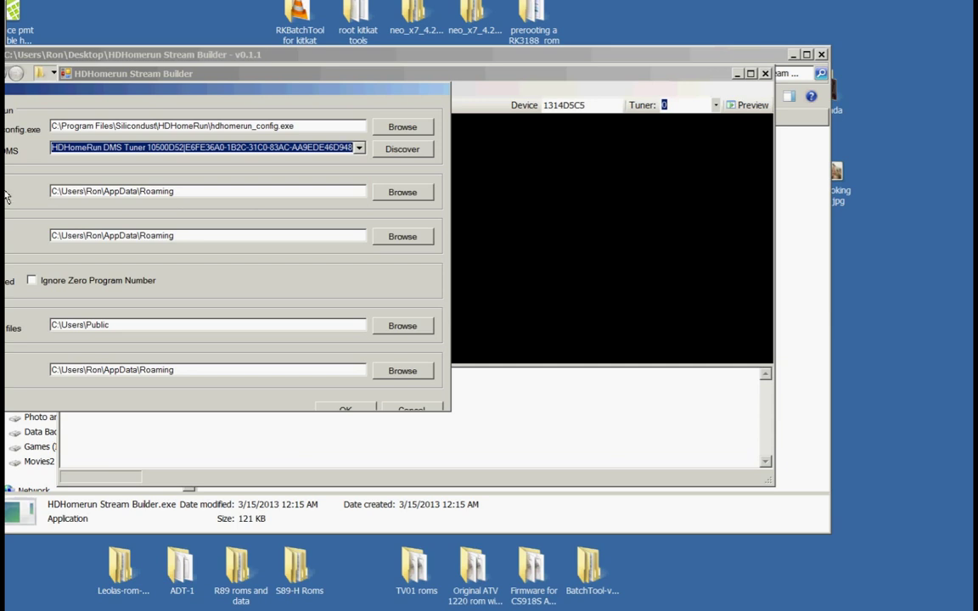
click(403, 193)
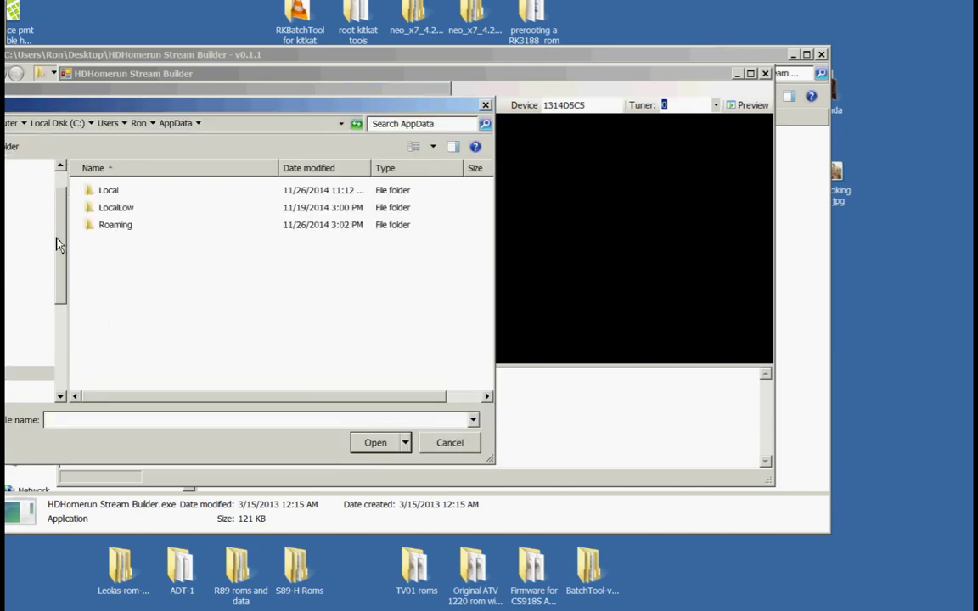
- Set the mc2xml path to mc2xml.exe inside the Desktop's original mc2xml folder
click(22, 182)
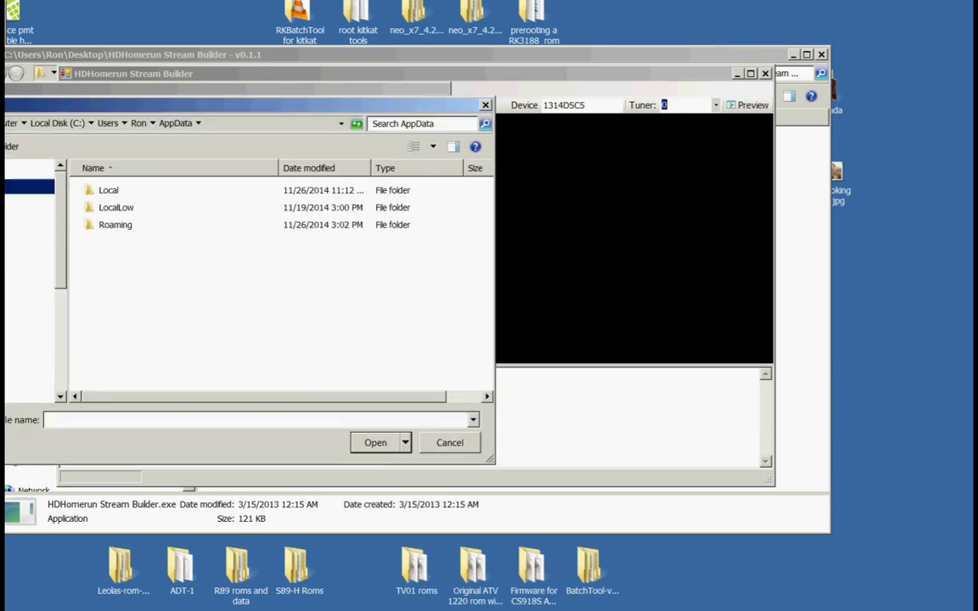
drag(490, 203, 493, 264)
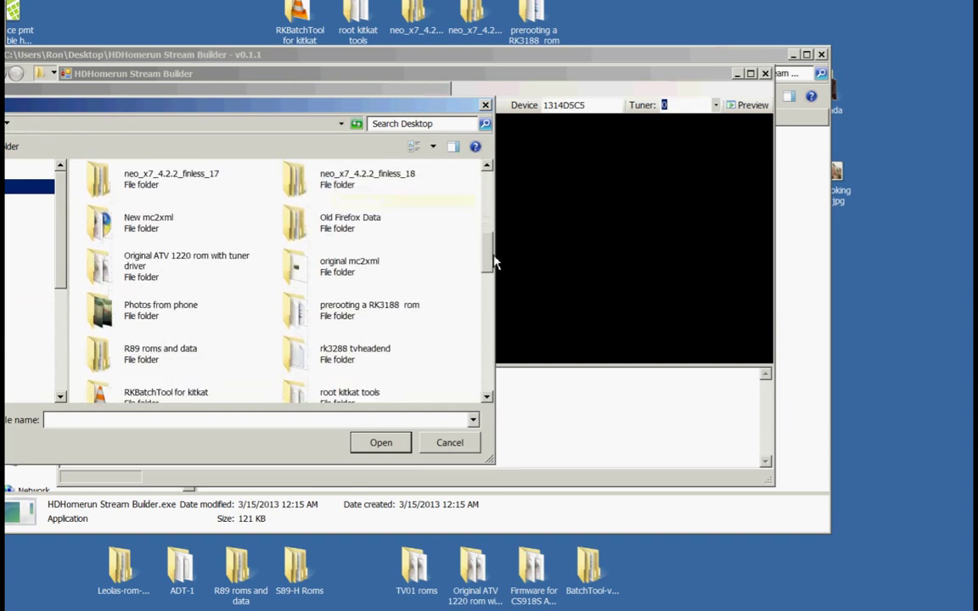
click(331, 280)
double_click(331, 280)
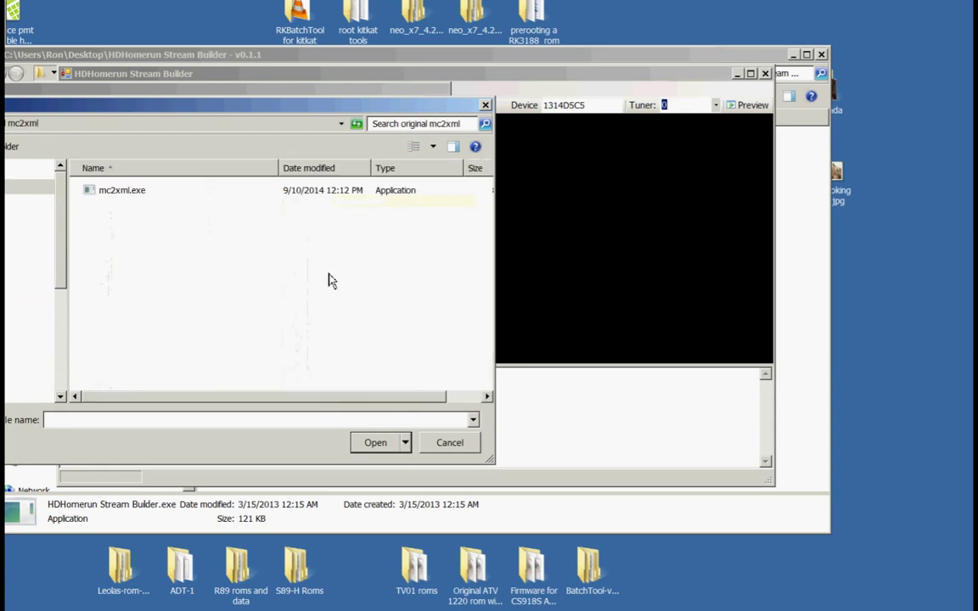
click(129, 193)
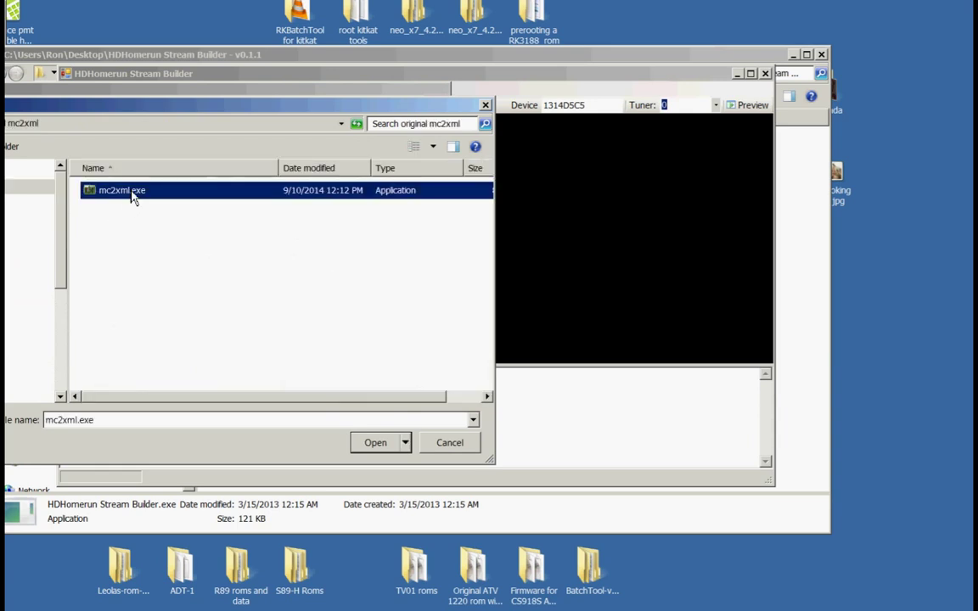
click(375, 444)
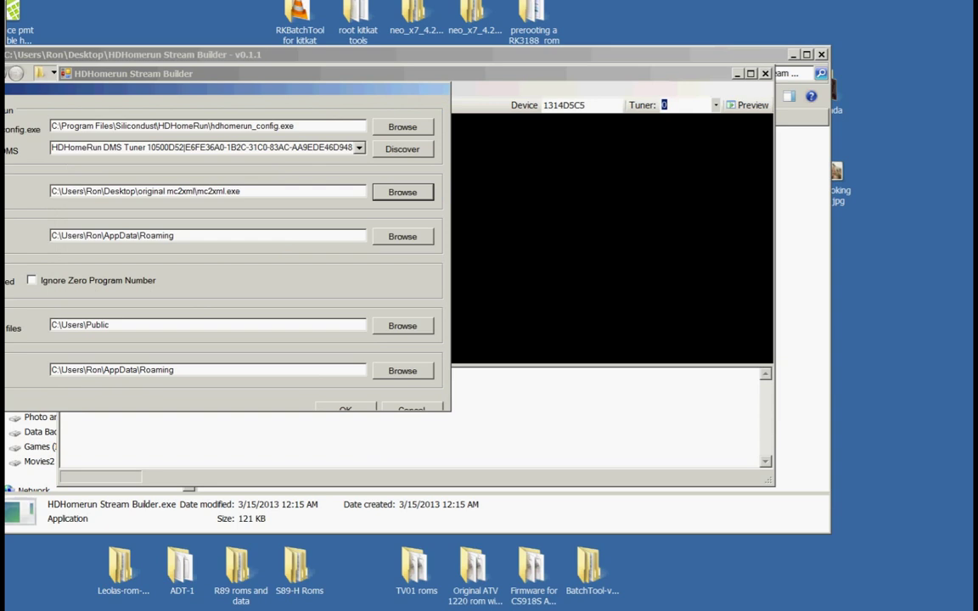
click(422, 331)
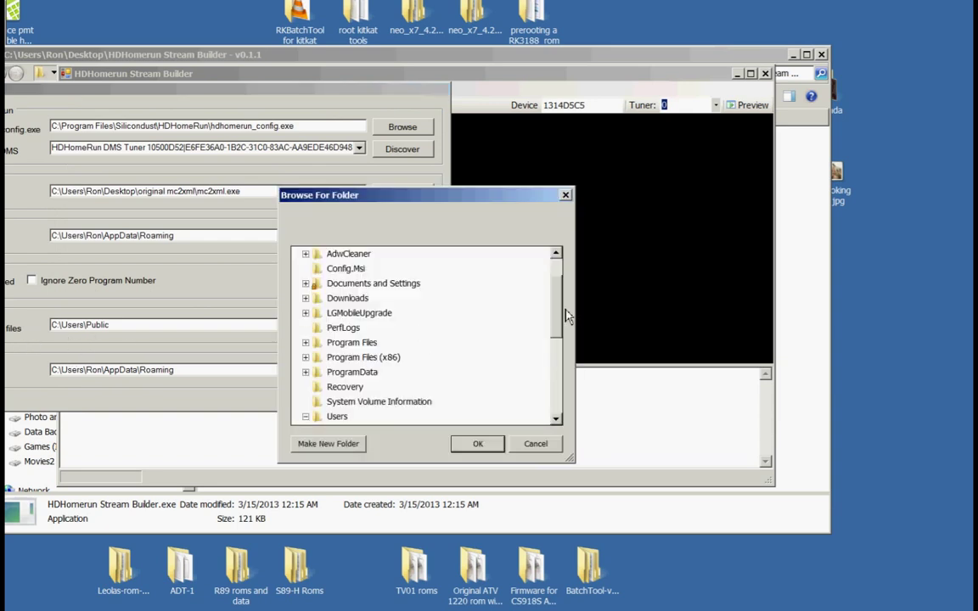
- Choose the user's Desktop as the output files folder and close Settings with OK
scroll(561, 312, up, 1)
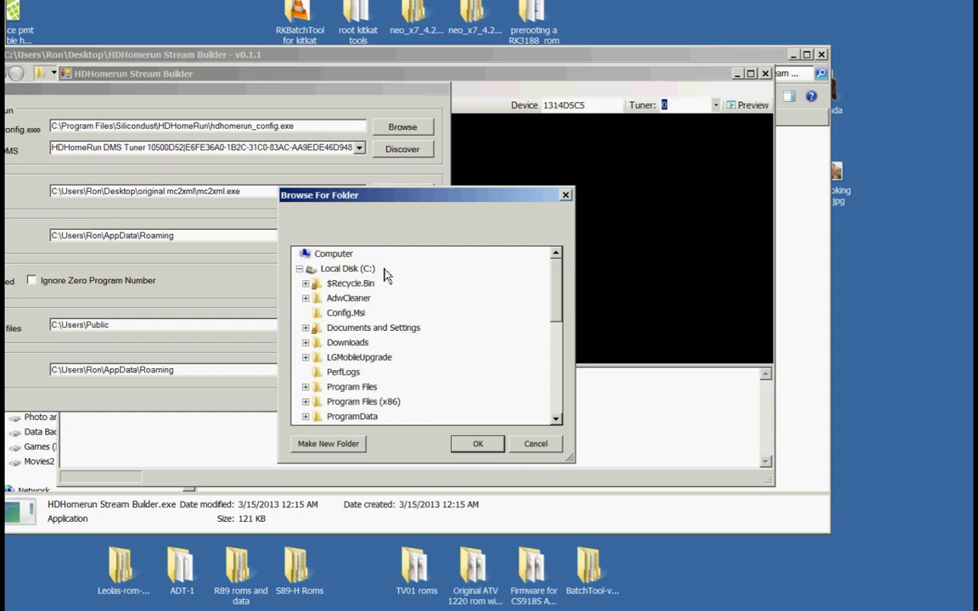
mouse_move(557, 311)
mouse_down()
mouse_move(559, 389)
mouse_move(570, 311)
mouse_up()
drag(556, 311, 553, 353)
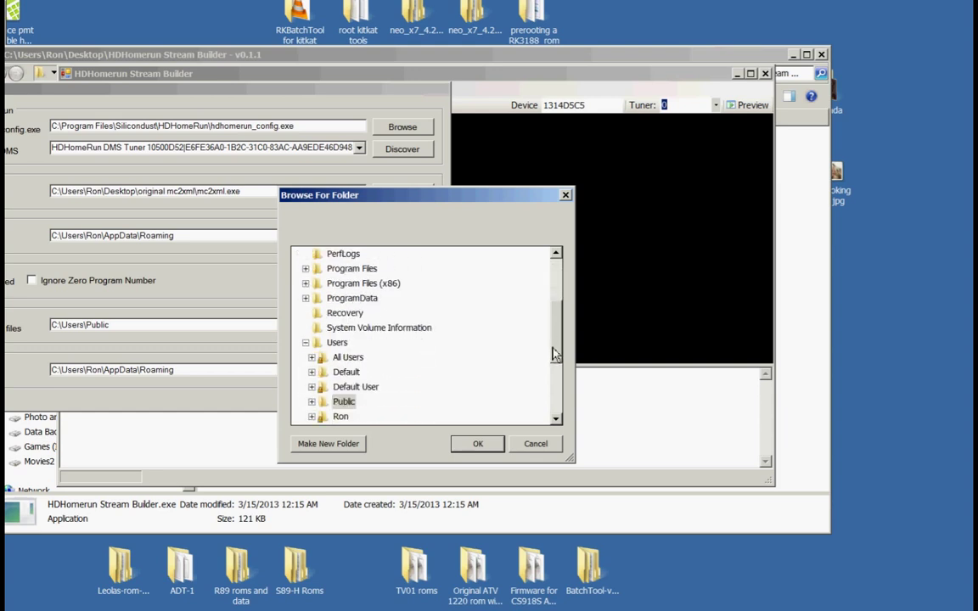
click(312, 416)
click(340, 404)
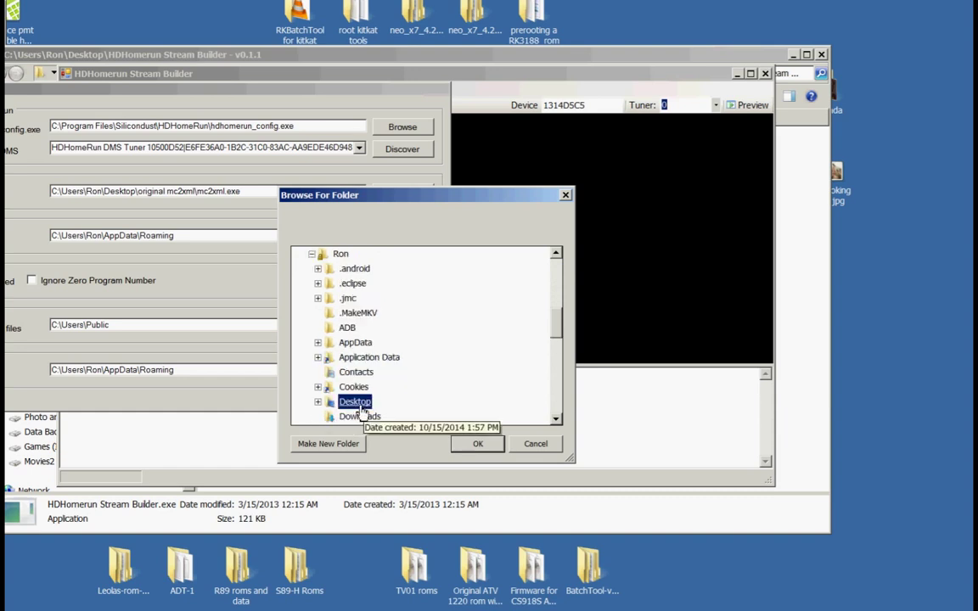
click(476, 445)
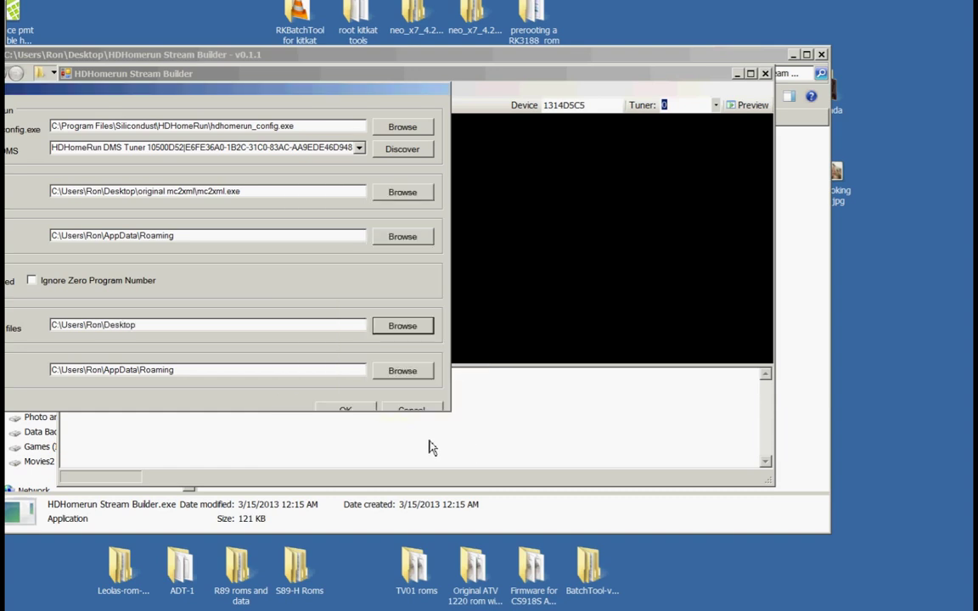
click(362, 413)
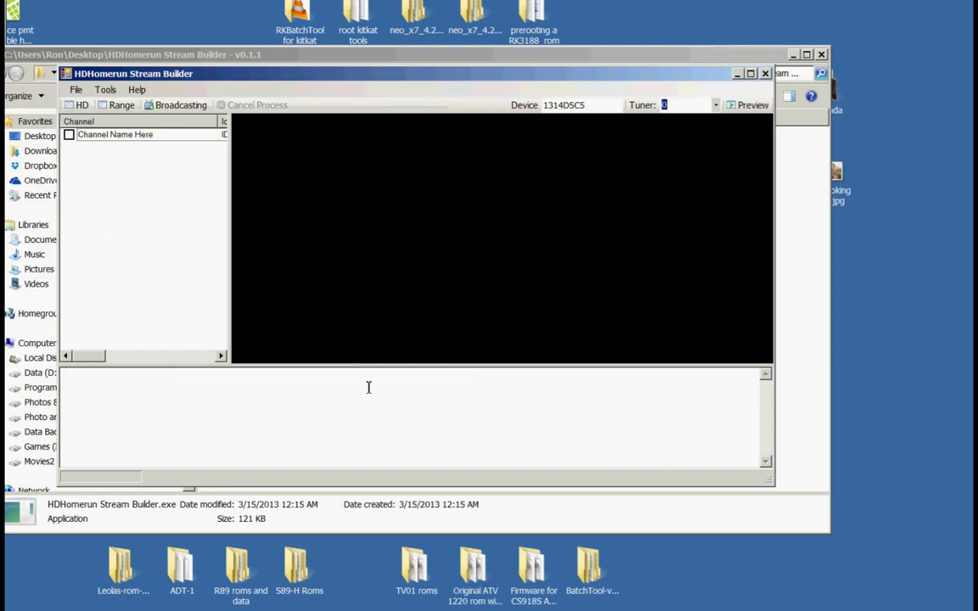
- Start a channel scan on device 10500D52 via Tools > Scan Channels
click(78, 90)
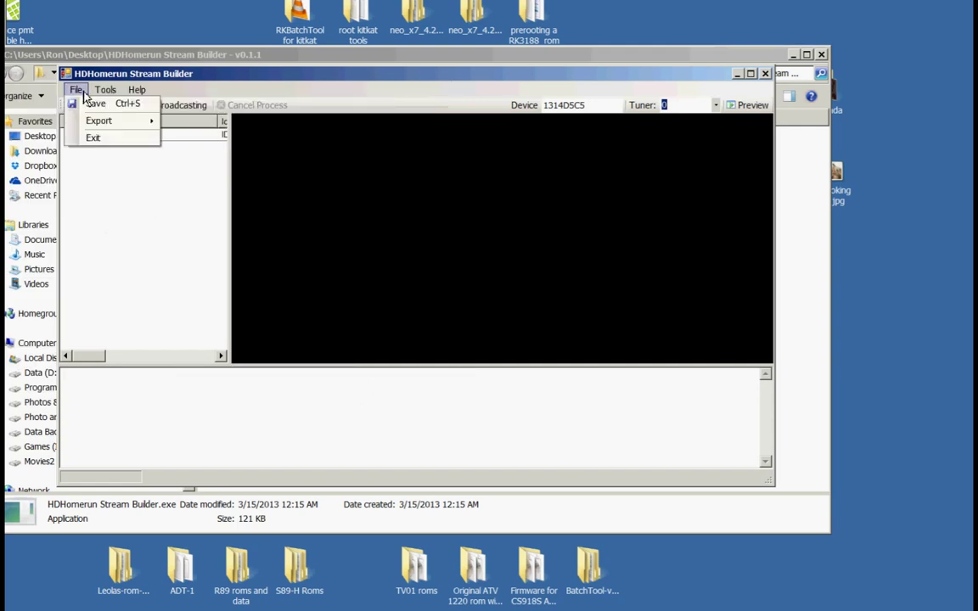
mouse_move(107, 91)
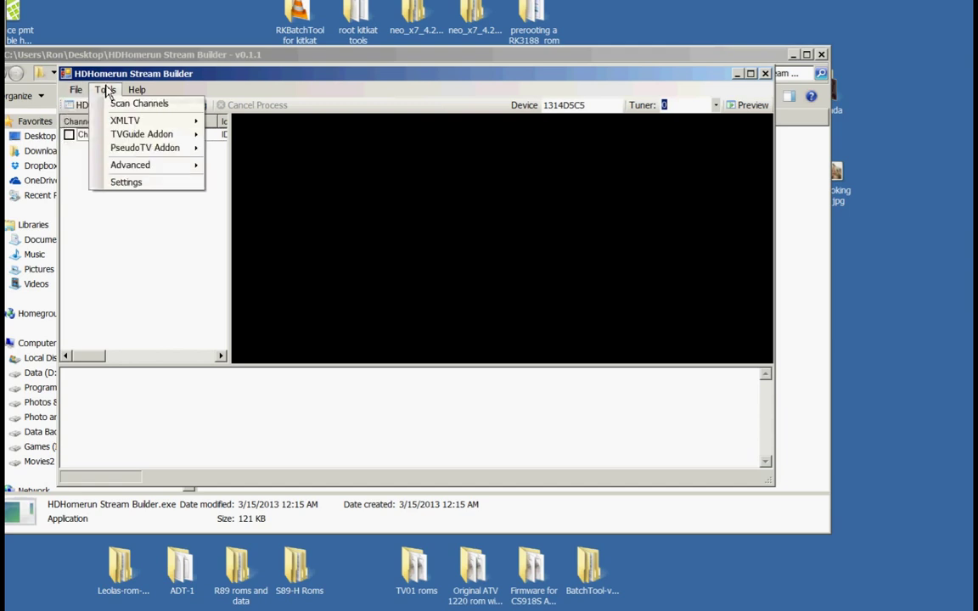
click(115, 104)
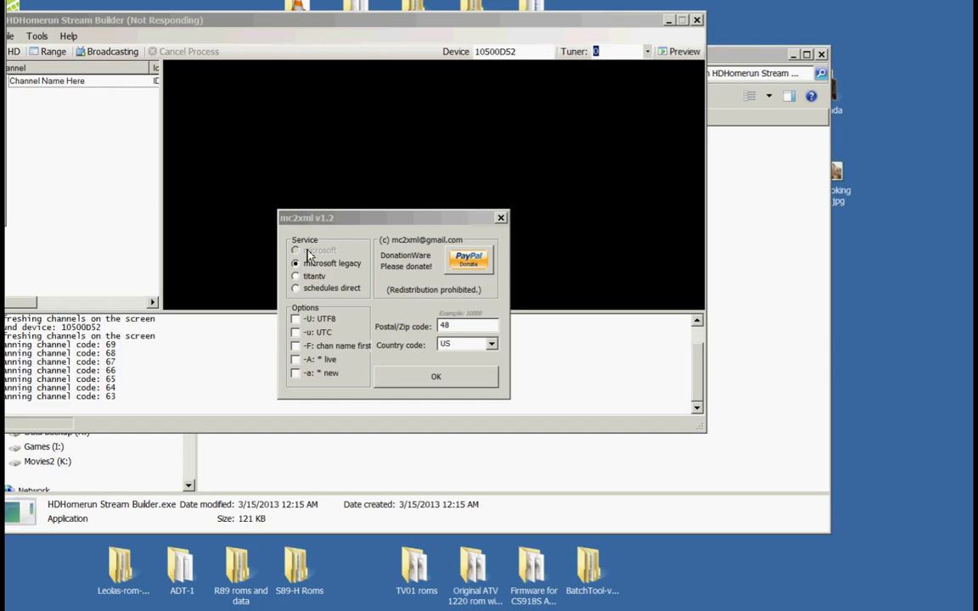
- Enter the postal code in the mc2xml guide settings prompt and confirm it
click(471, 327)
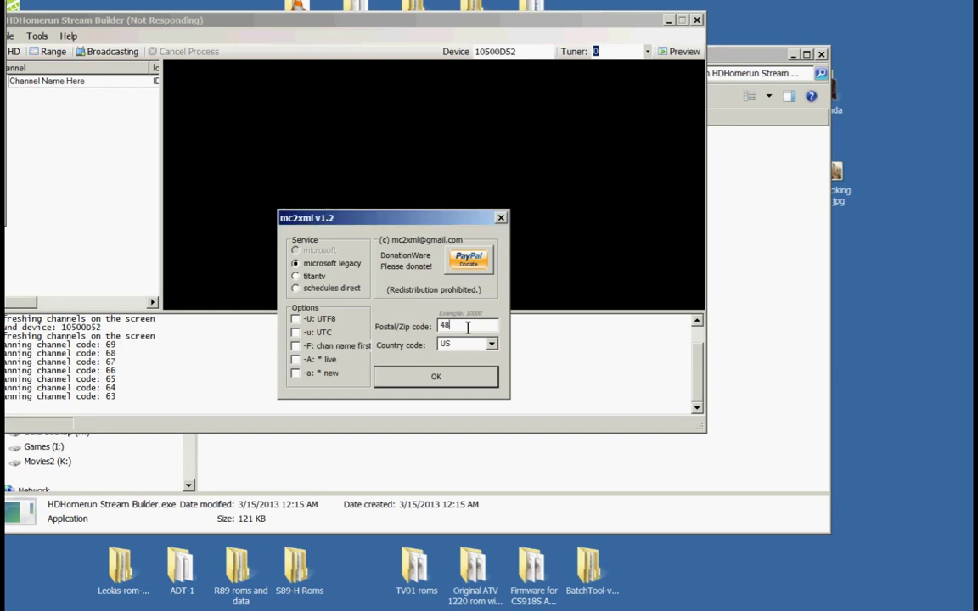
text(48346)
click(459, 378)
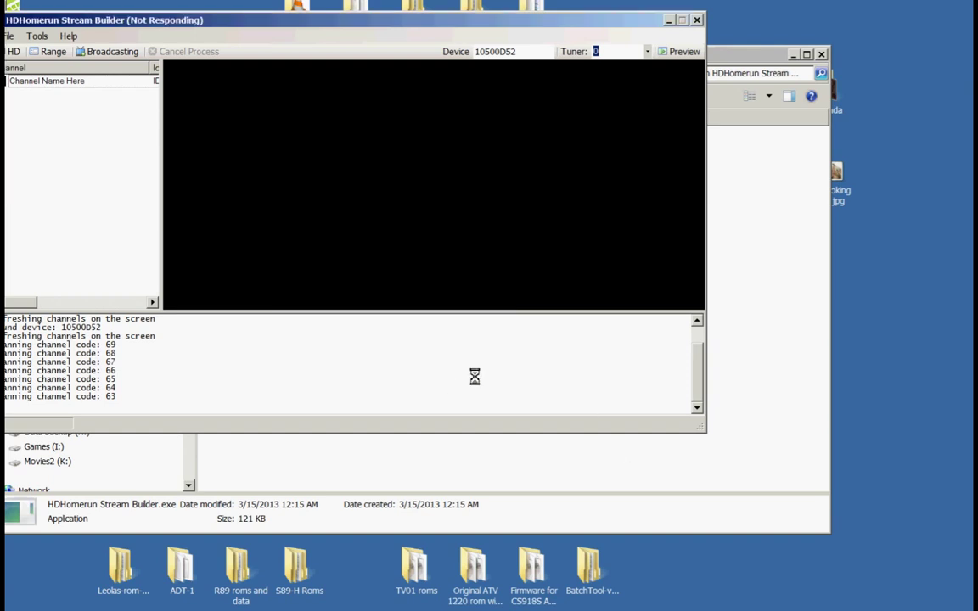